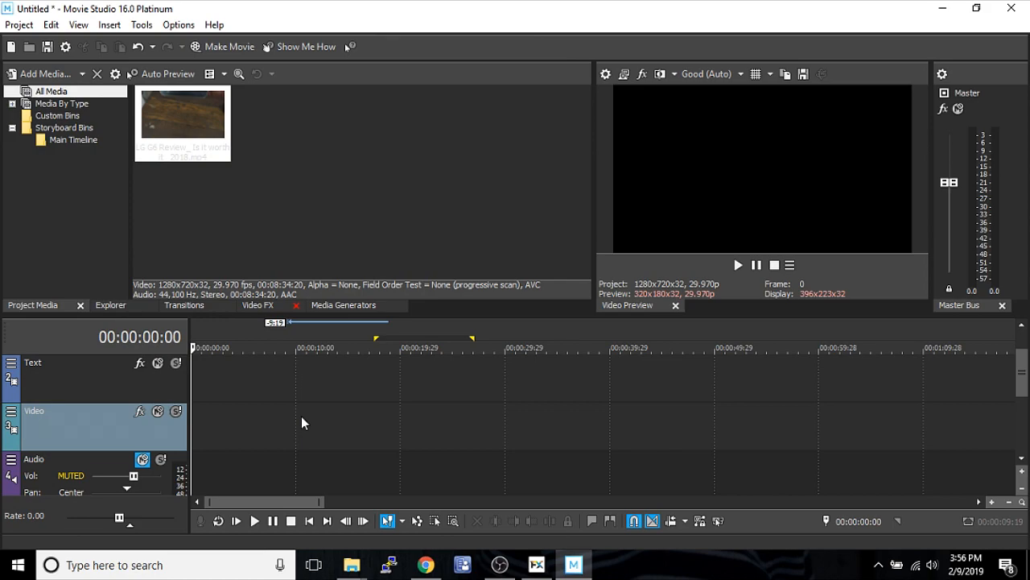
Step: Place the LG G6 Review video on the Video track and align it with the start of the timeline
{"action": "left_click", "coordinate": [184, 113]}
{"action": "left_click_drag", "start_coordinate": [320, 273], "coordinate": [322, 439]}
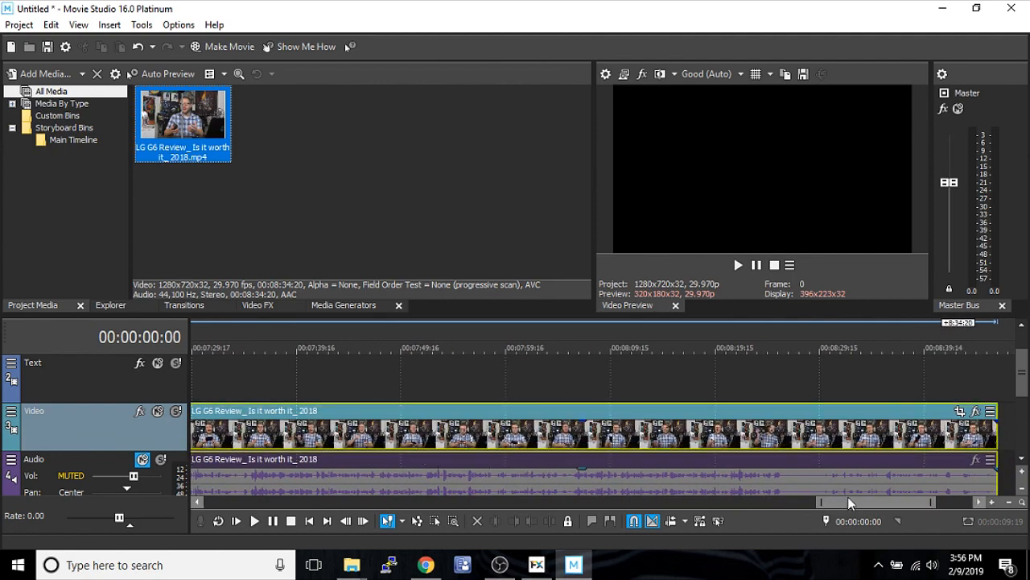
{"action": "left_click_drag", "start_coordinate": [849, 504], "coordinate": [207, 442]}
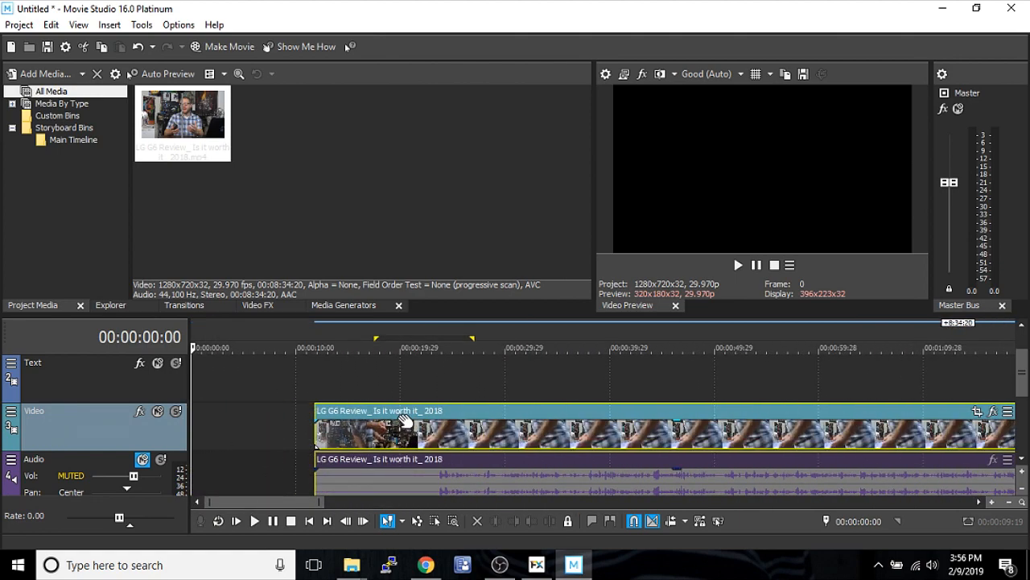
{"action": "left_click_drag", "start_coordinate": [412, 414], "coordinate": [243, 418]}
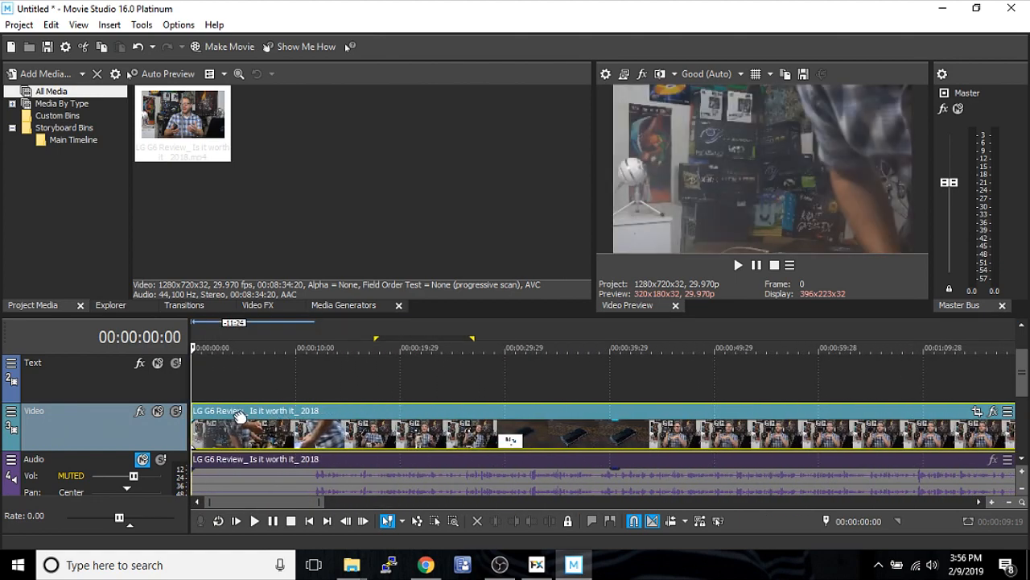
Step: Cut the clip down to a short section running from about 20 seconds to 00:00:27:15 on the timeline
{"action": "left_click", "coordinate": [409, 416]}
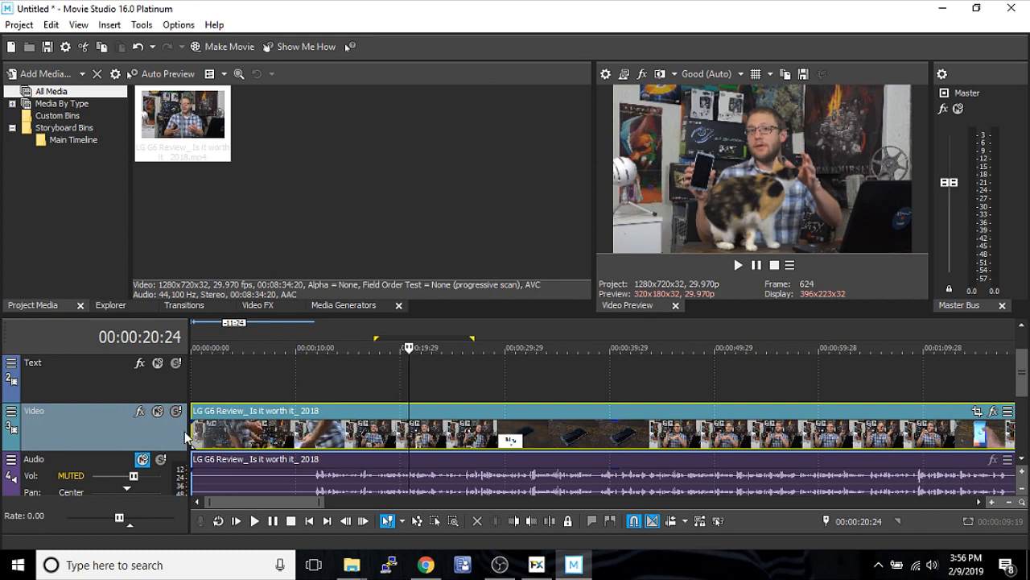
{"action": "left_click_drag", "start_coordinate": [194, 432], "coordinate": [405, 419]}
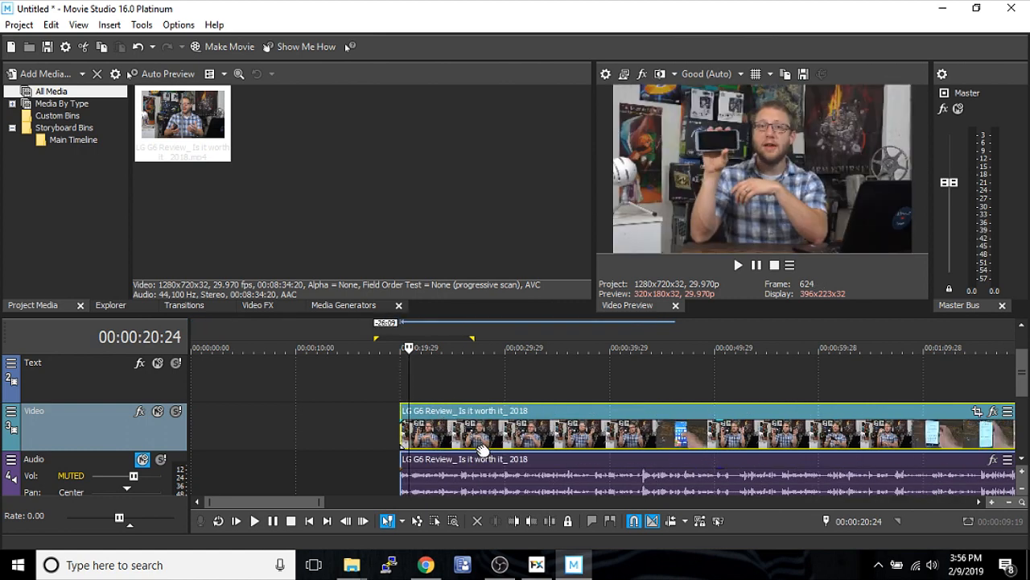
{"action": "left_click", "coordinate": [479, 435]}
{"action": "key", "text": "s"}
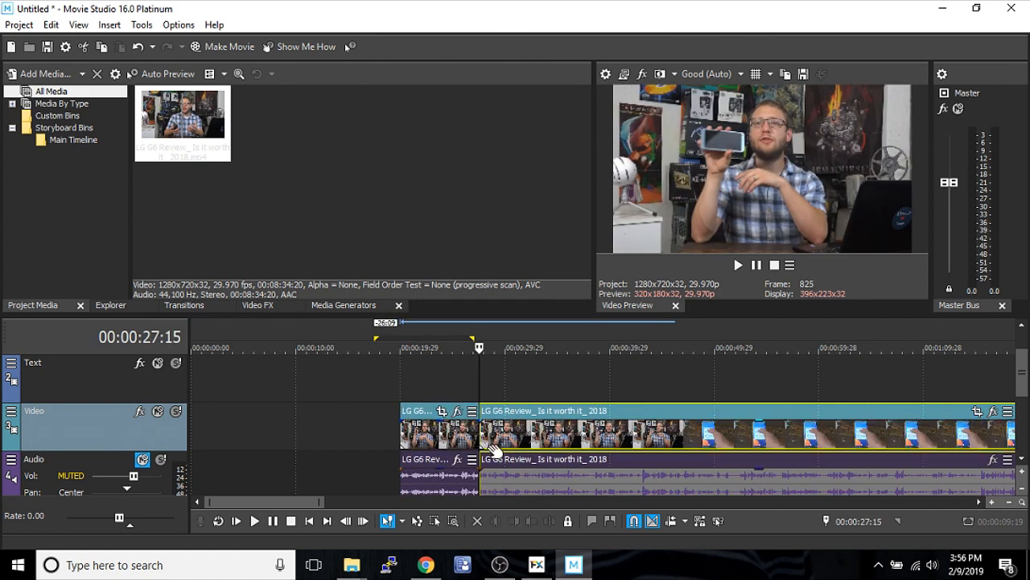
{"action": "key", "text": "Delete"}
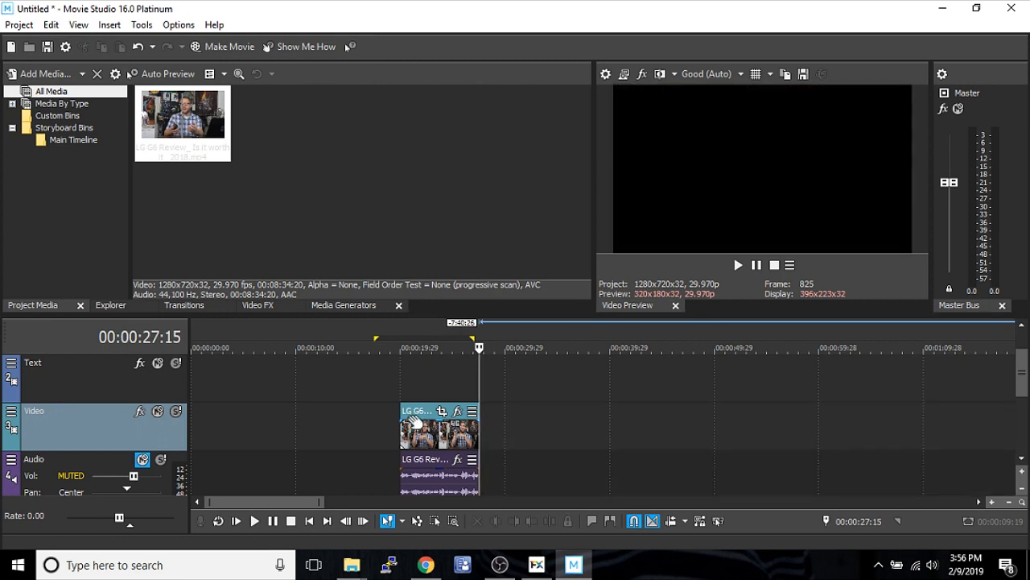
Step: Play back the remaining short section of the clip
{"action": "left_click", "coordinate": [417, 435]}
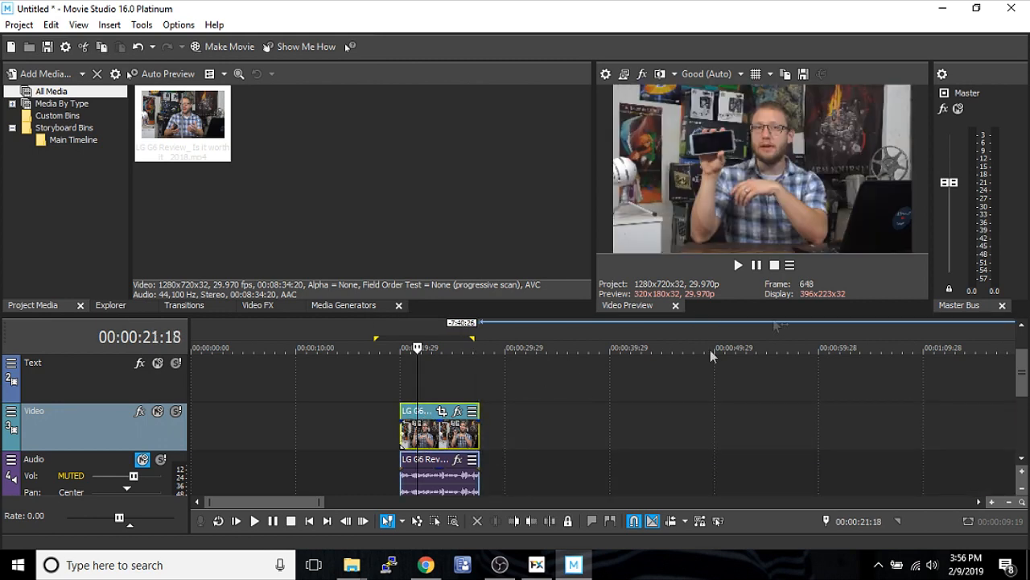
{"action": "left_click", "coordinate": [739, 266]}
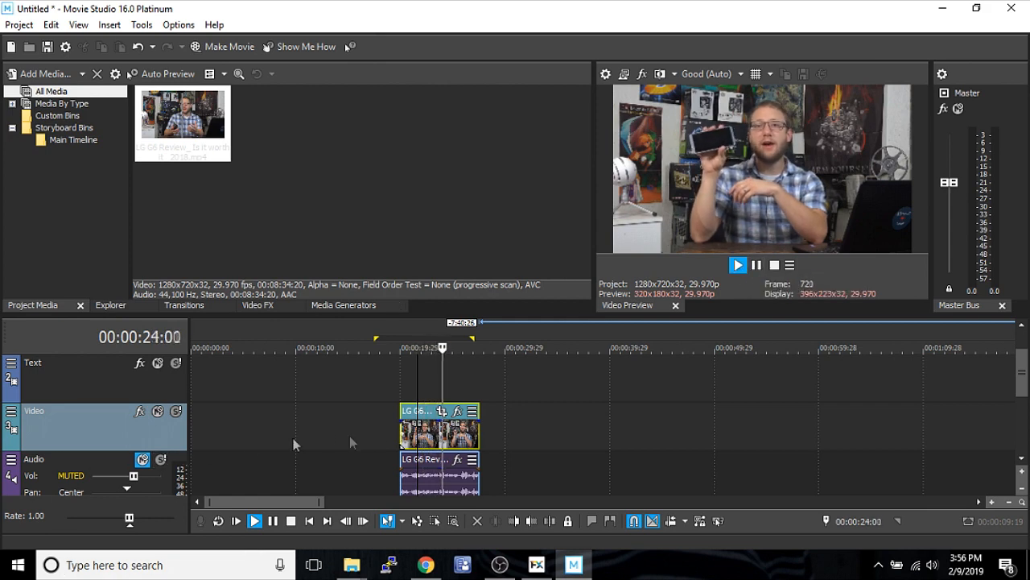
{"action": "left_click", "coordinate": [757, 267]}
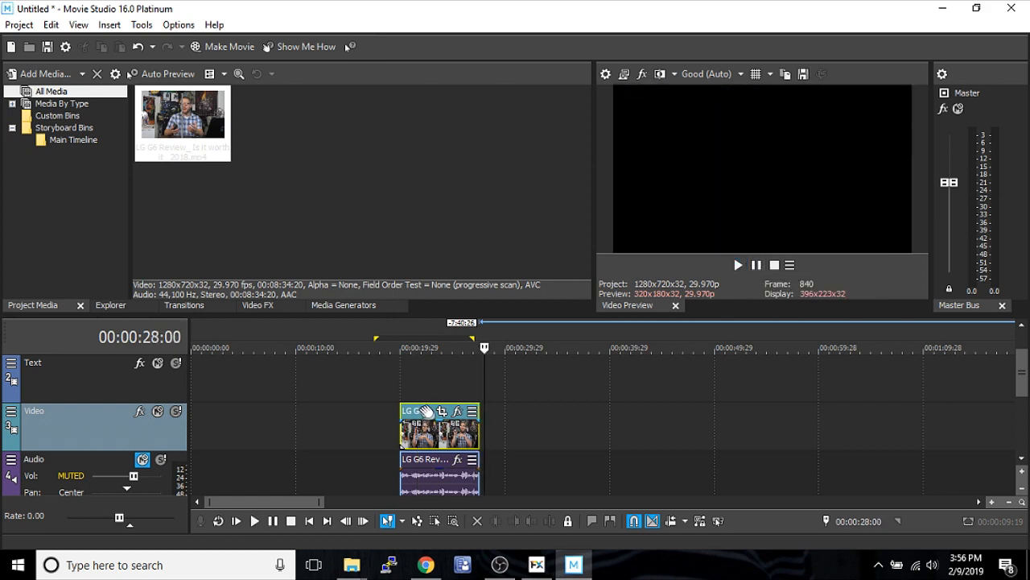
Step: Move the short clip to the start of the timeline and play it from the beginning at normal speed
{"action": "left_click_drag", "start_coordinate": [426, 411], "coordinate": [217, 411]}
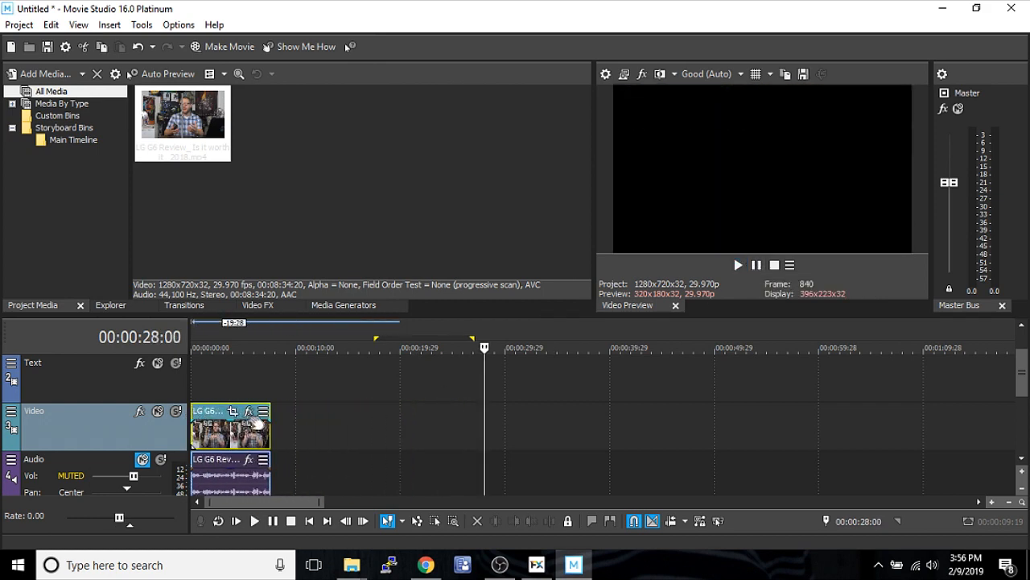
{"action": "left_click", "coordinate": [202, 392]}
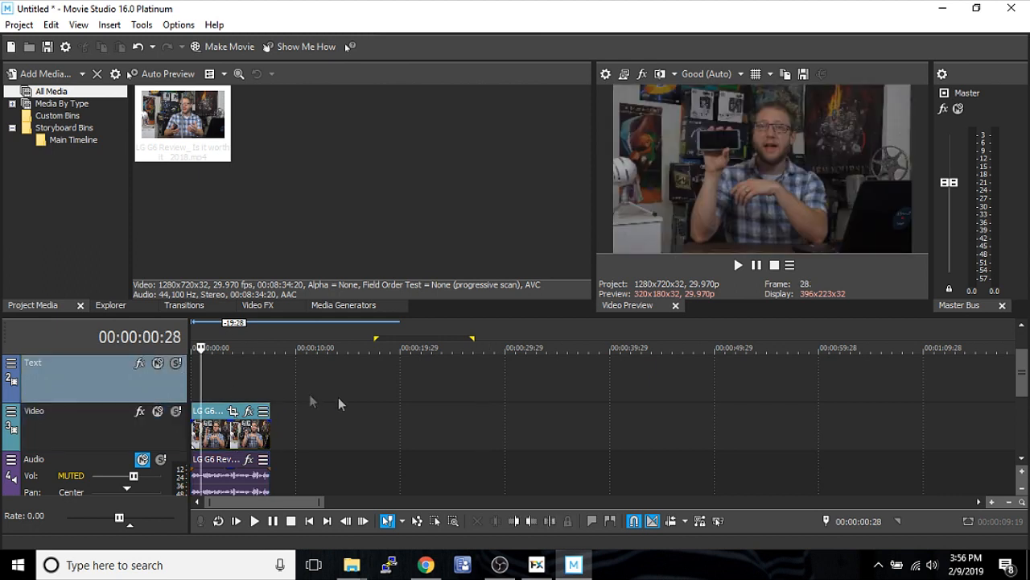
{"action": "left_click", "coordinate": [235, 522]}
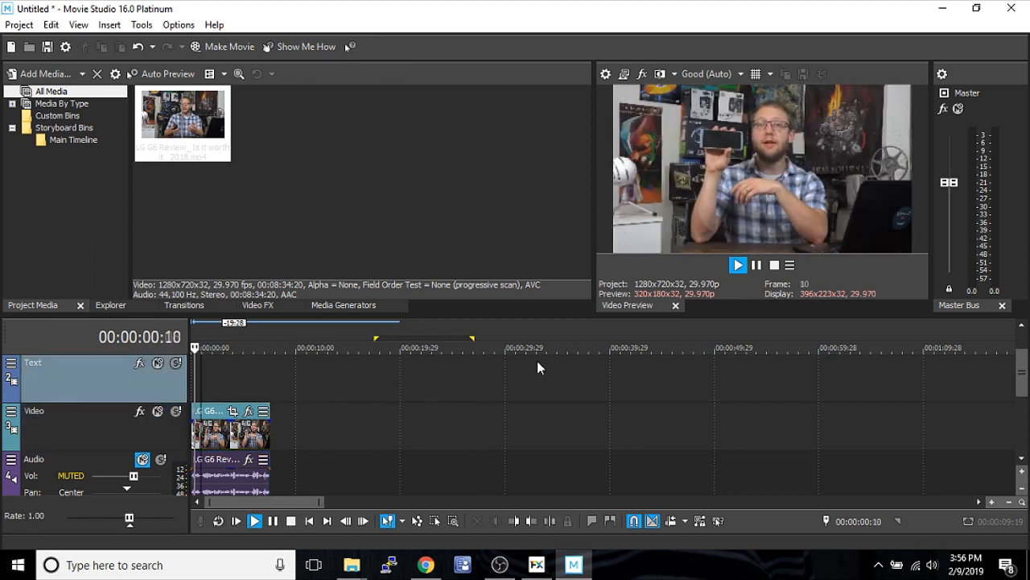
{"action": "left_click", "coordinate": [757, 266]}
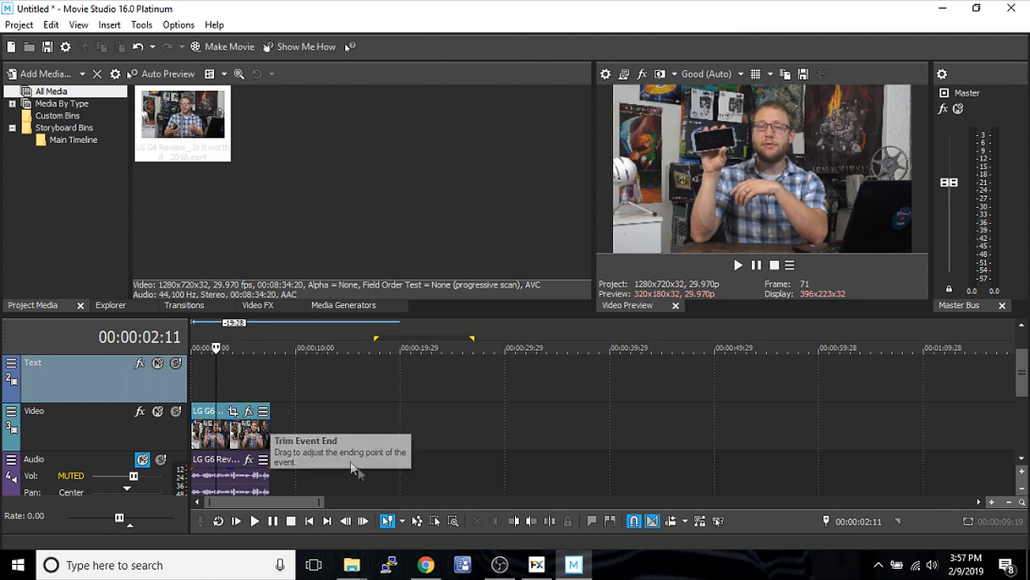
Step: Time-compress the clip from its end to about half its length so it plays faster
{"action": "left_click", "coordinate": [402, 521]}
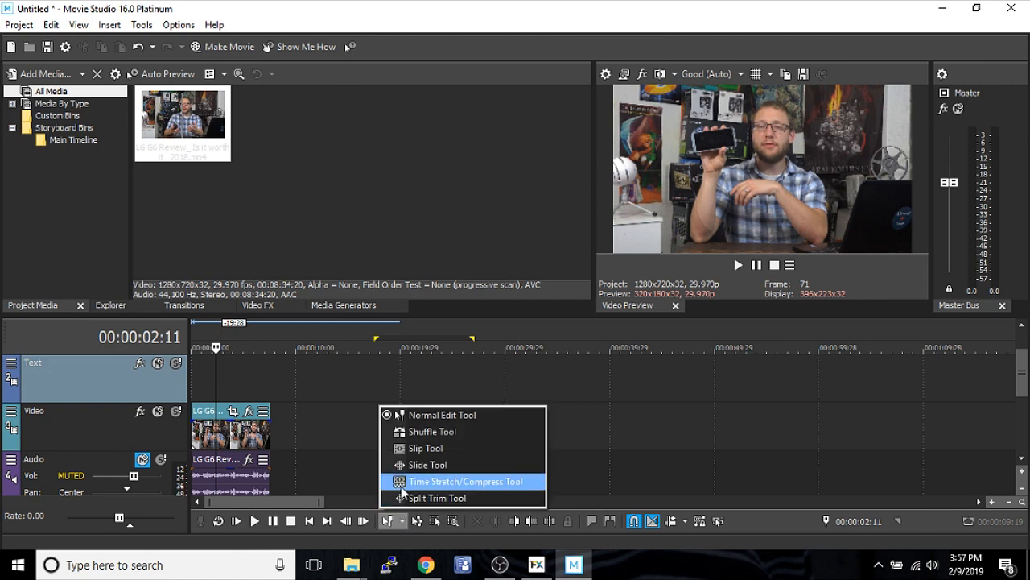
{"action": "left_click", "coordinate": [335, 457]}
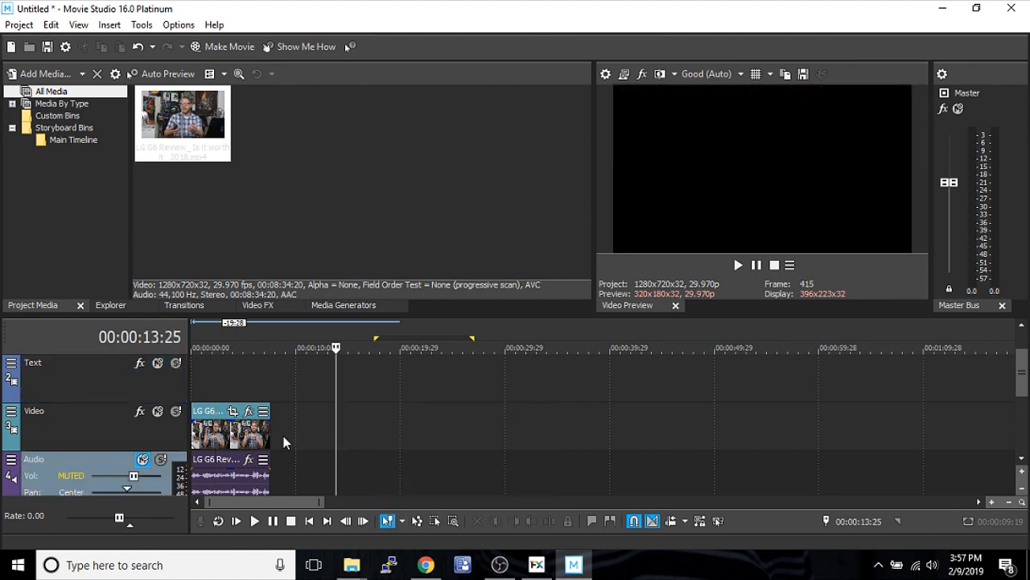
{"action": "left_click", "coordinate": [252, 437]}
{"action": "left_click", "coordinate": [246, 435]}
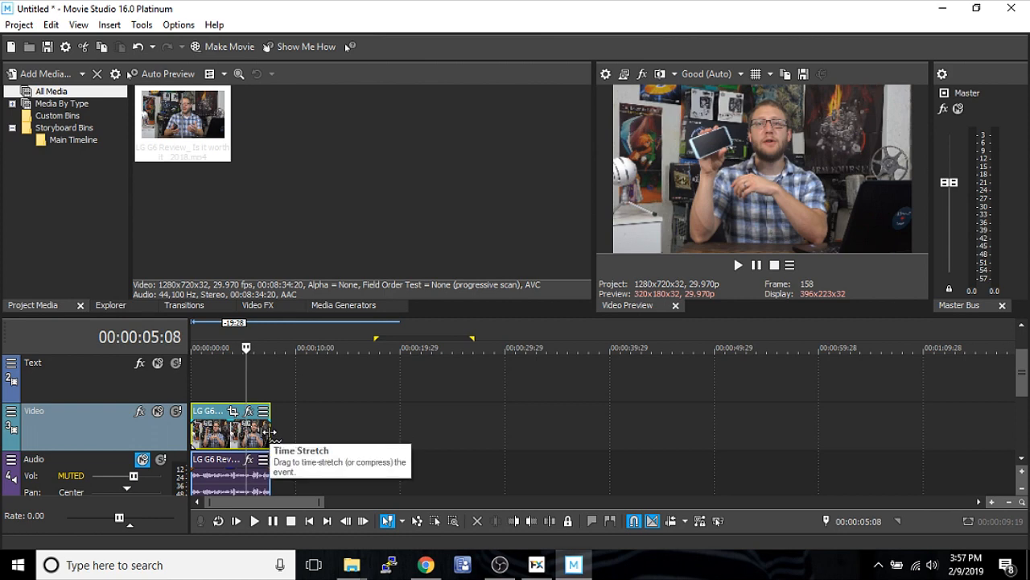
{"action": "left_click_drag", "start_coordinate": [269, 434], "coordinate": [231, 435]}
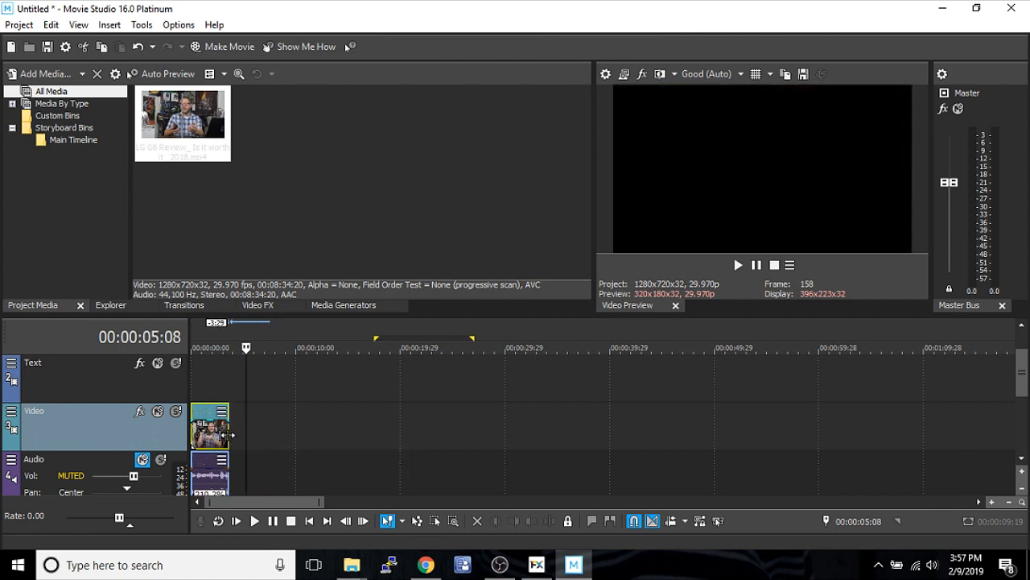
Step: Play the sped-up clip from the start of the timeline
{"action": "left_click", "coordinate": [204, 441]}
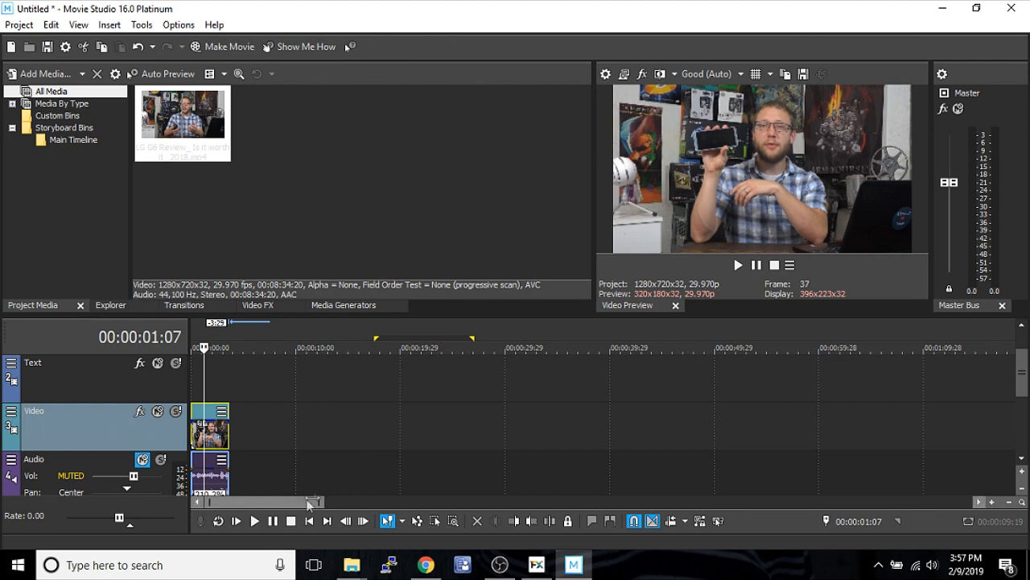
{"action": "left_click", "coordinate": [237, 521]}
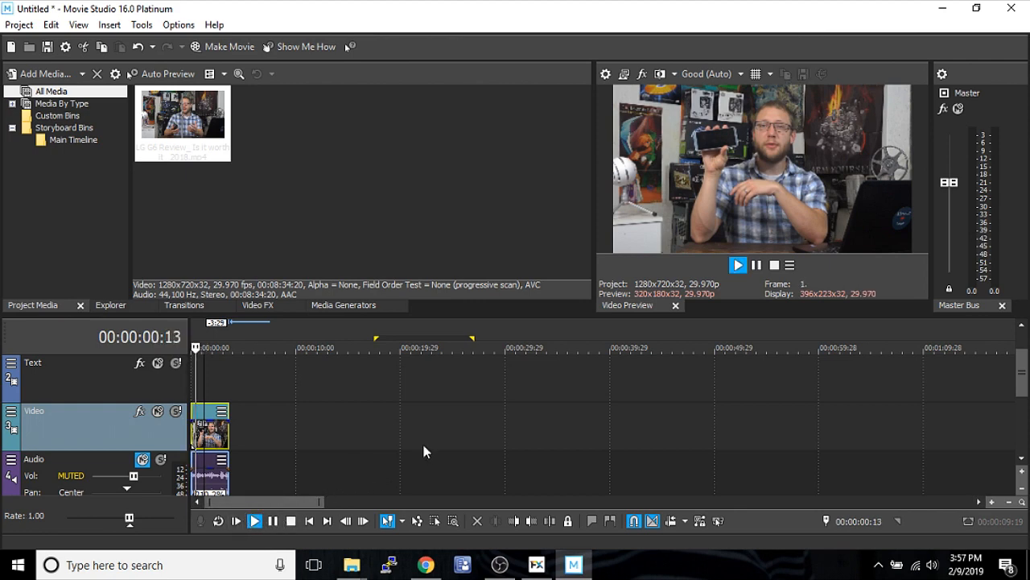
{"action": "left_click", "coordinate": [756, 265]}
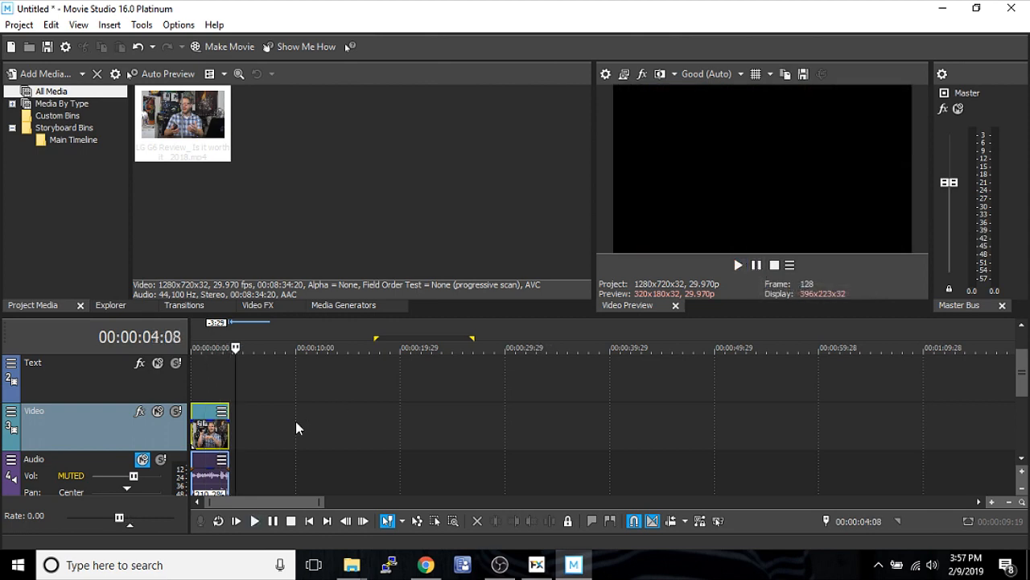
Step: Step forward and back through the sped-up clip frame by frame to examine its motion
{"action": "left_click", "coordinate": [208, 441]}
{"action": "left_click", "coordinate": [208, 441]}
{"action": "key", "text": "Right"}
{"action": "key", "text": "Right"}
{"action": "key", "text": "Right"}
{"action": "key", "text": "Right"}
{"action": "key", "text": "Right"}
{"action": "key", "text": "Right"}
{"action": "key", "text": "Right"}
{"action": "key", "text": "Right"}
{"action": "key", "text": "Right"}
{"action": "key", "text": "Right"}
{"action": "key", "text": "Right"}
{"action": "key", "text": "Right"}
{"action": "key", "text": "Right"}
{"action": "key", "text": "Right"}
{"action": "key", "text": "Right"}
{"action": "key", "text": "Right"}
{"action": "key", "text": "Right"}
{"action": "key", "text": "Right"}
{"action": "key", "text": "Right"}
{"action": "key", "text": "Right"}
{"action": "key", "text": "Left"}
{"action": "key", "text": "Left"}
{"action": "key", "text": "Left"}
{"action": "key", "text": "Left"}
{"action": "key", "text": "Left"}
{"action": "key", "text": "Left"}
{"action": "key", "text": "Left"}
{"action": "key", "text": "Left"}
{"action": "key", "text": "Left"}
{"action": "key", "text": "Left"}
{"action": "key", "text": "Left"}
{"action": "key", "text": "Left"}
{"action": "key", "text": "Left"}
{"action": "key", "text": "Left"}
{"action": "key", "text": "Left"}
{"action": "key", "text": "Left"}
{"action": "key", "text": "Left"}
{"action": "key", "text": "Left"}
{"action": "key", "text": "Left"}
{"action": "key", "text": "Left"}
{"action": "key", "text": "Left"}
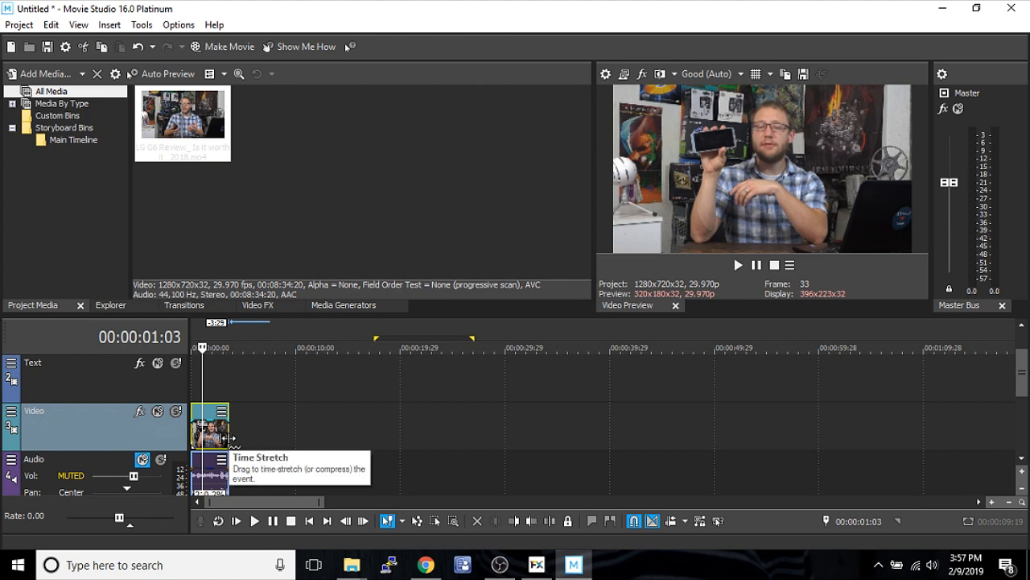
Step: Time-stretch the clip from its end to 50.0% speed and play back the slow-motion result
{"action": "left_click_drag", "start_coordinate": [230, 438], "coordinate": [351, 439]}
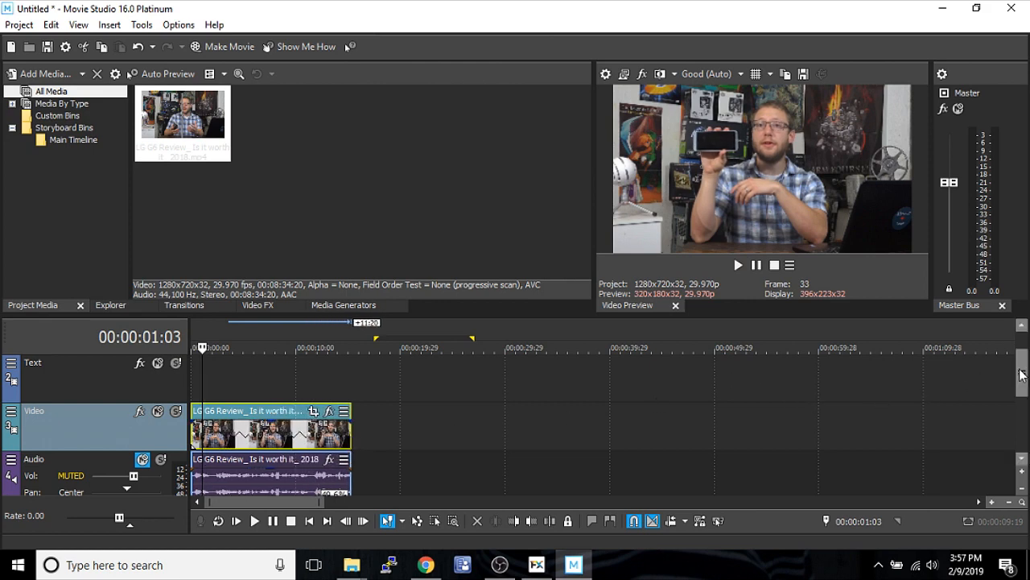
{"action": "scroll", "coordinate": [1017, 389], "scroll_direction": "down", "scroll_amount": 1}
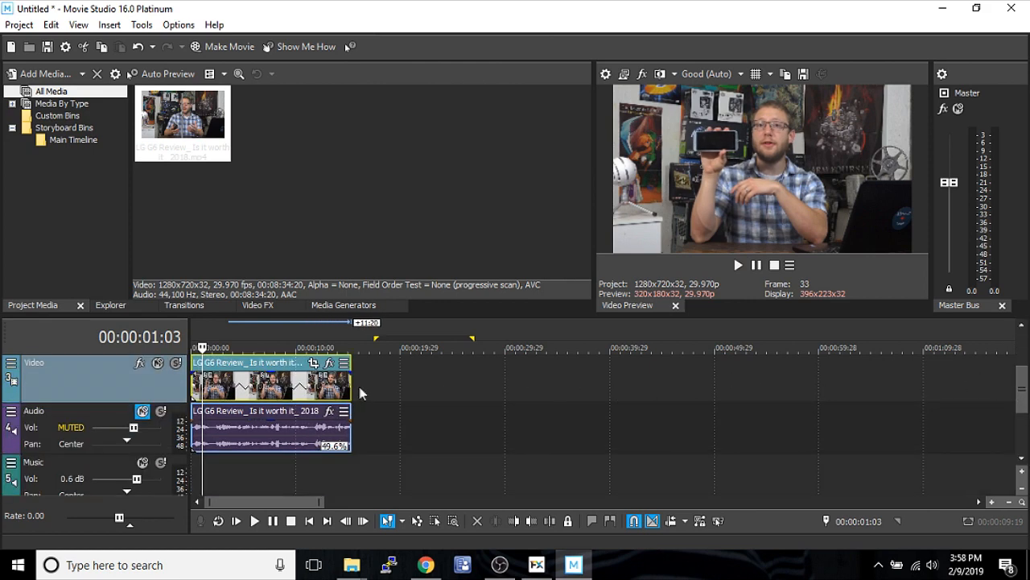
{"action": "mouse_move", "coordinate": [351, 387]}
{"action": "left_mouse_down"}
{"action": "mouse_move", "coordinate": [247, 392]}
{"action": "mouse_move", "coordinate": [351, 397]}
{"action": "left_mouse_up"}
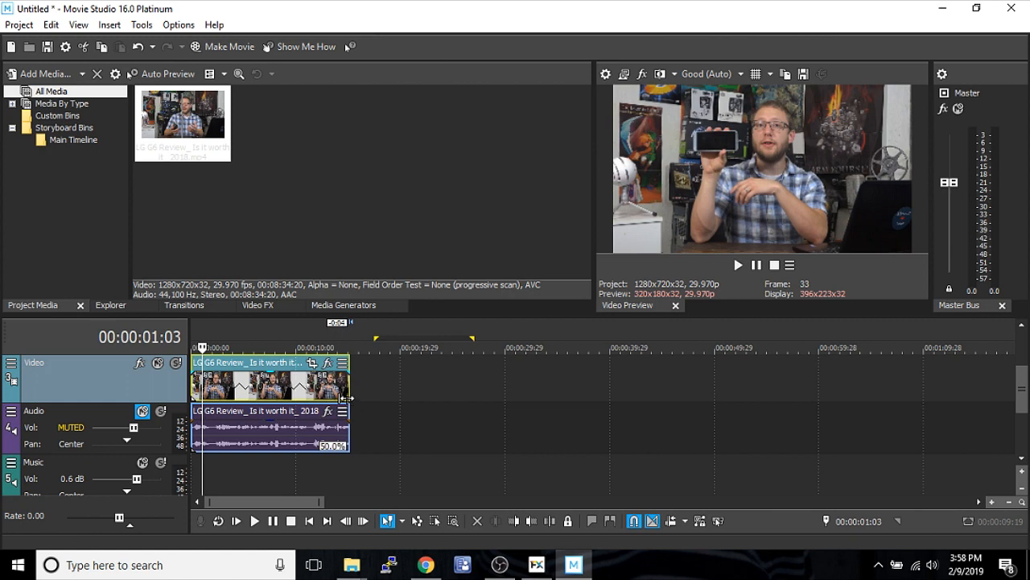
{"action": "left_click", "coordinate": [736, 265]}
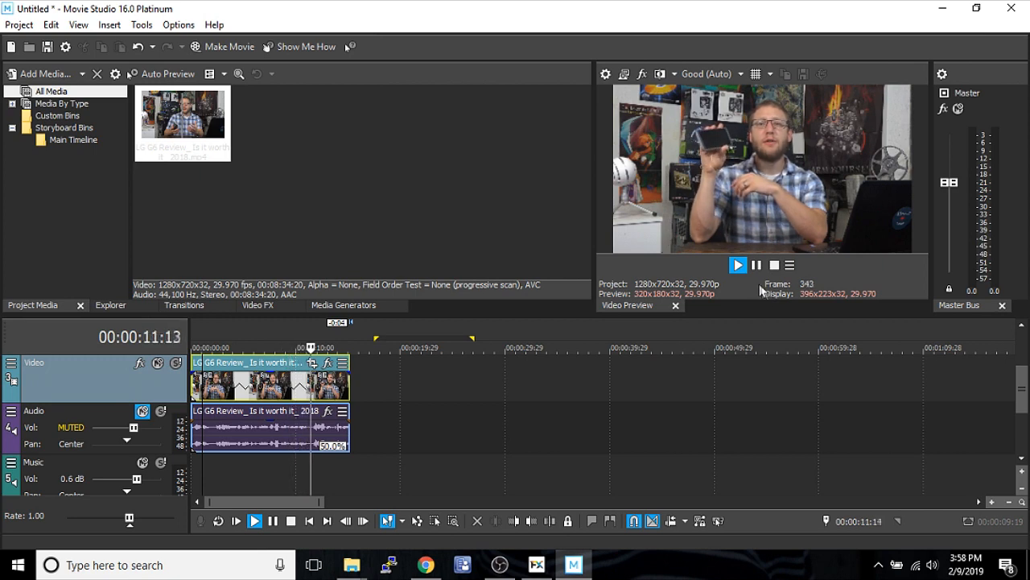
{"action": "left_click", "coordinate": [755, 272]}
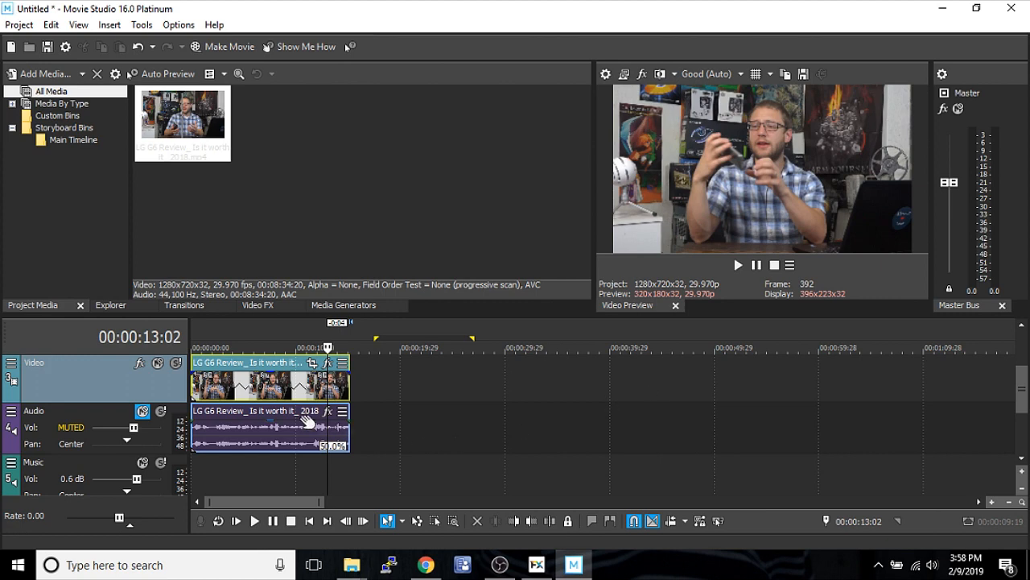
Step: Unmute the Audio track with its volume lowered to -21.4 dB and listen to the slowed clip
{"action": "left_click", "coordinate": [245, 417]}
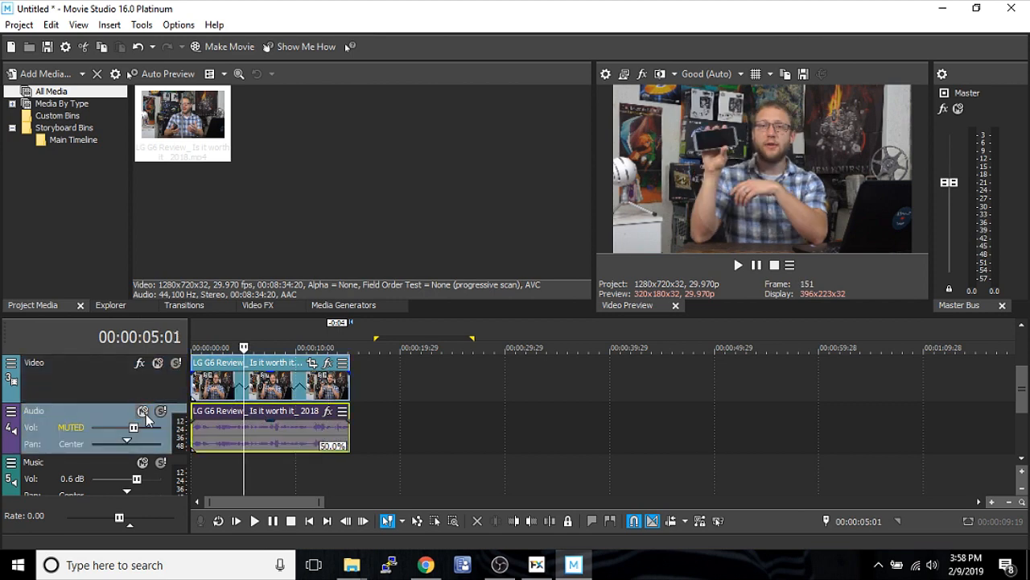
{"action": "left_click", "coordinate": [142, 411]}
{"action": "left_click_drag", "start_coordinate": [134, 427], "coordinate": [107, 426]}
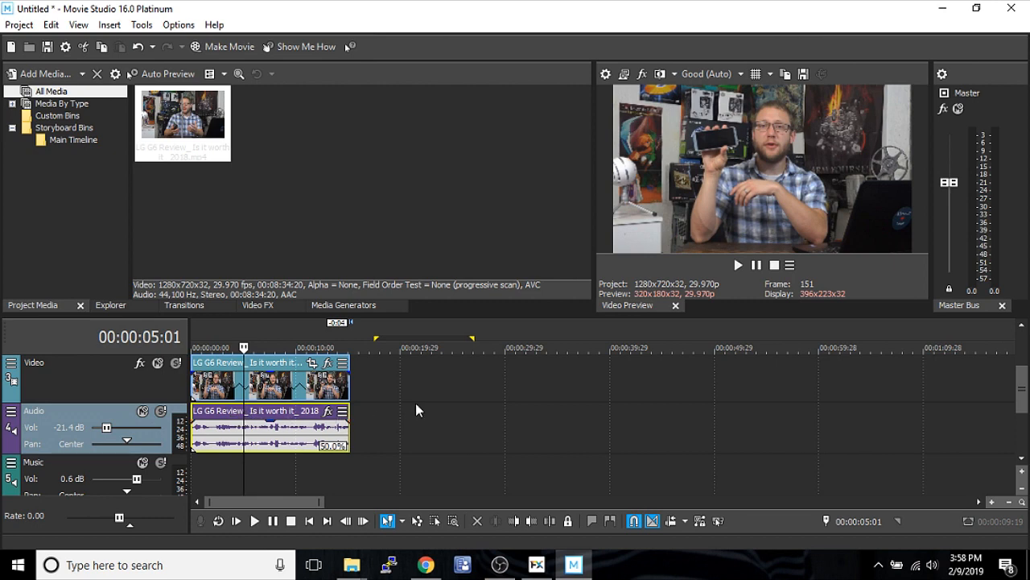
{"action": "left_click", "coordinate": [739, 266]}
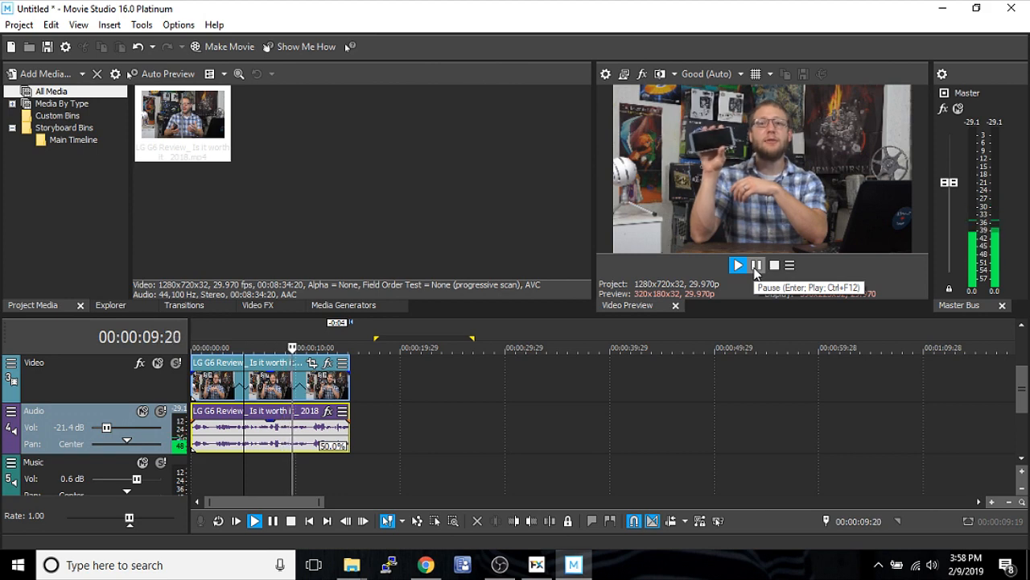
{"action": "left_click", "coordinate": [756, 266]}
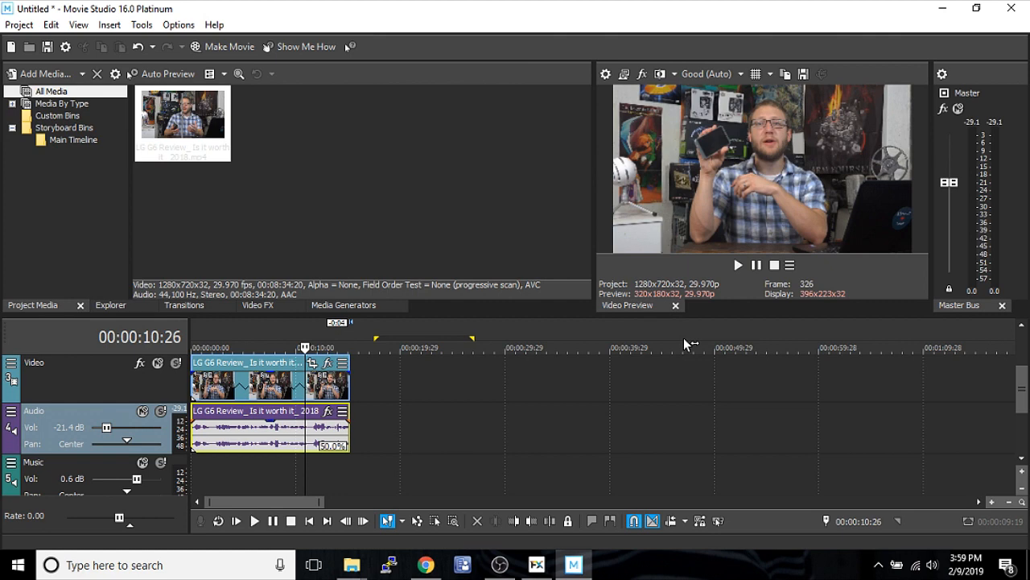
Step: Add the Pitch Shift plug-in to the slowed audio event as a non-real-time event effect
{"action": "right_click", "coordinate": [248, 439]}
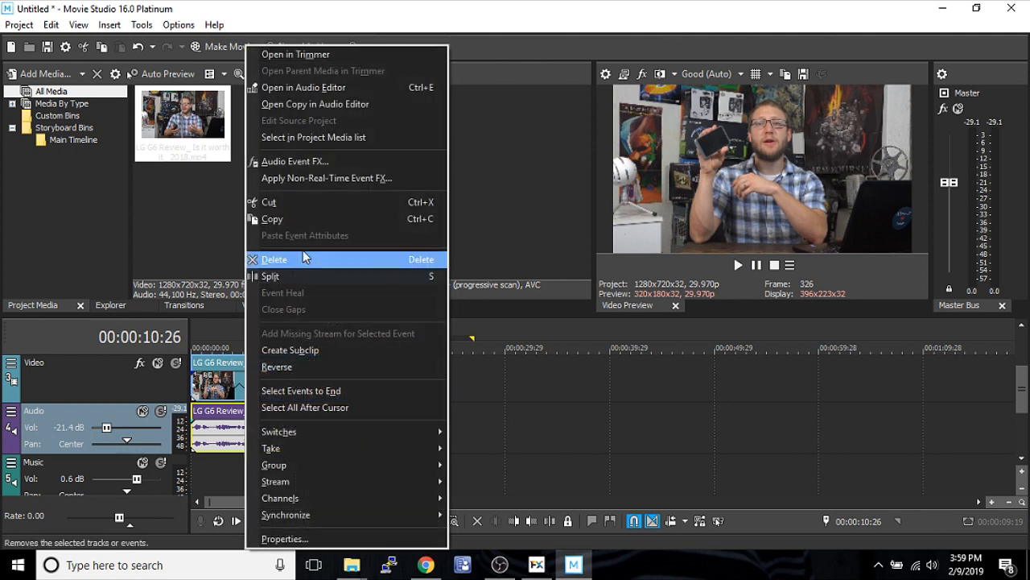
{"action": "left_click", "coordinate": [377, 178]}
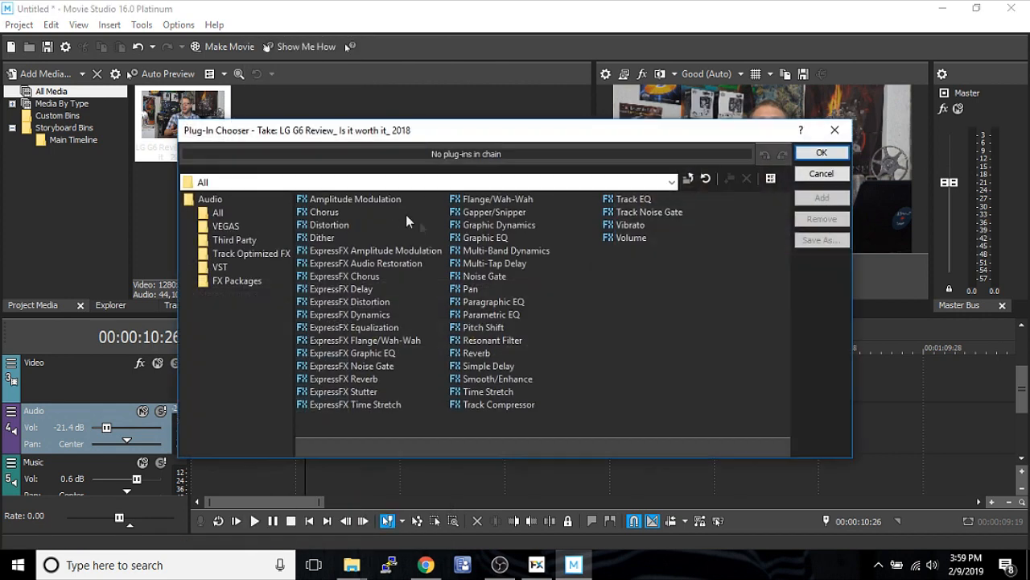
{"action": "left_click", "coordinate": [497, 327]}
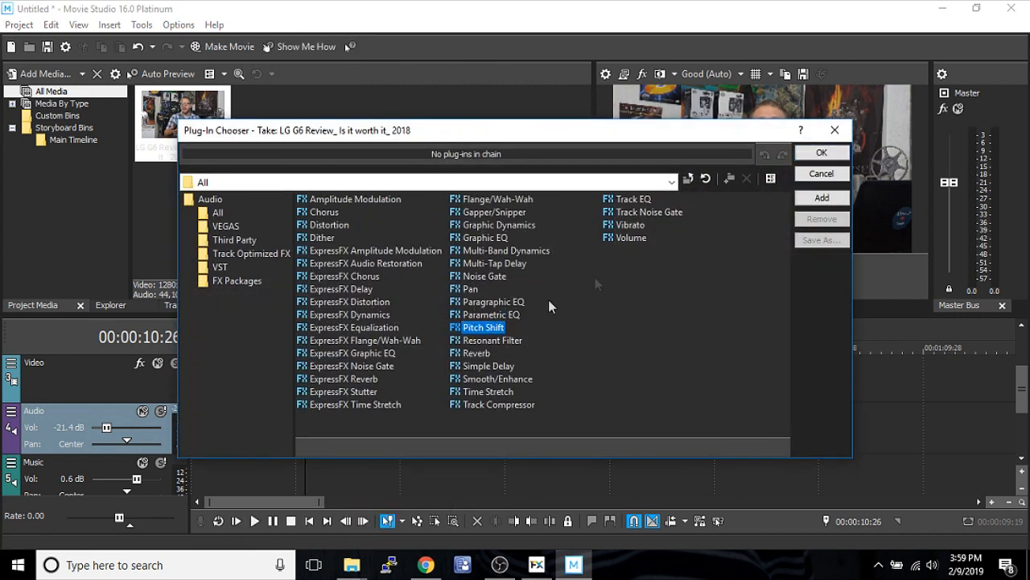
{"action": "left_click", "coordinate": [830, 196]}
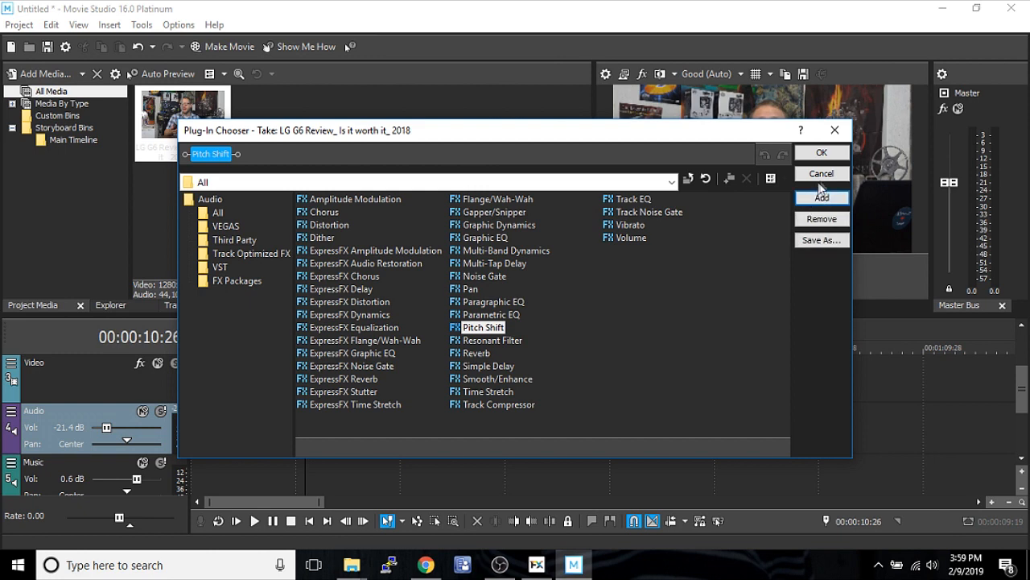
{"action": "left_click", "coordinate": [822, 154]}
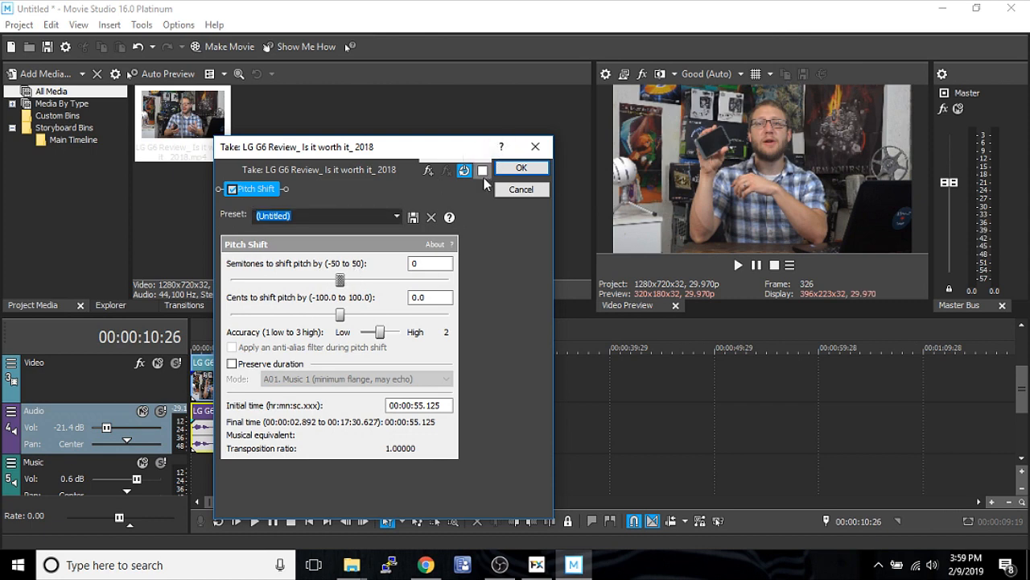
Step: Shift the pitch by -8 semitones with Preserve duration enabled, accept the effect settings, and cancel the render to a new audio file
{"action": "mouse_move", "coordinate": [339, 280]}
{"action": "left_mouse_down"}
{"action": "mouse_move", "coordinate": [375, 280]}
{"action": "mouse_move", "coordinate": [274, 280]}
{"action": "mouse_move", "coordinate": [324, 282]}
{"action": "left_mouse_up"}
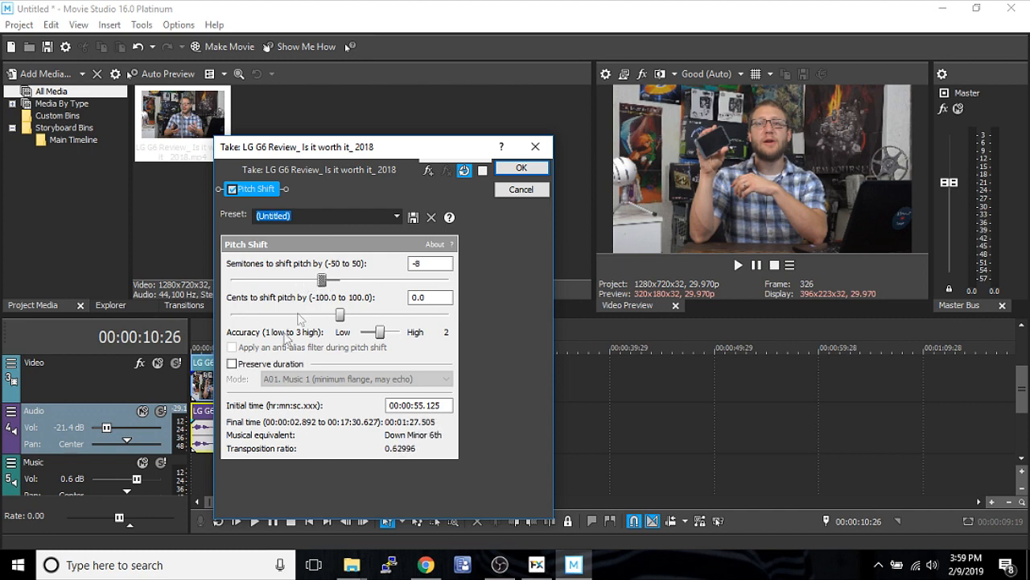
{"action": "left_click", "coordinate": [232, 363]}
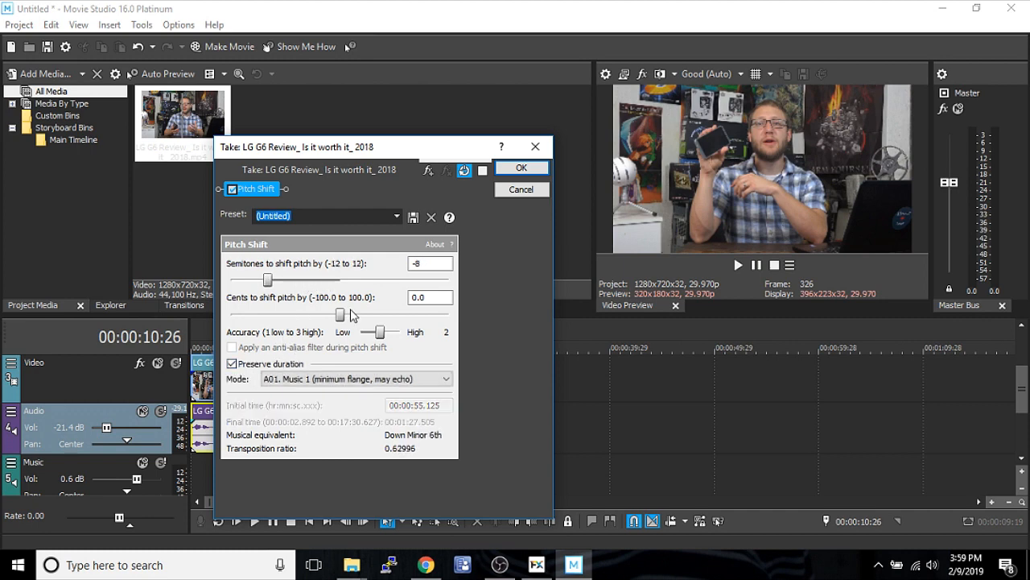
{"action": "left_click", "coordinate": [510, 169]}
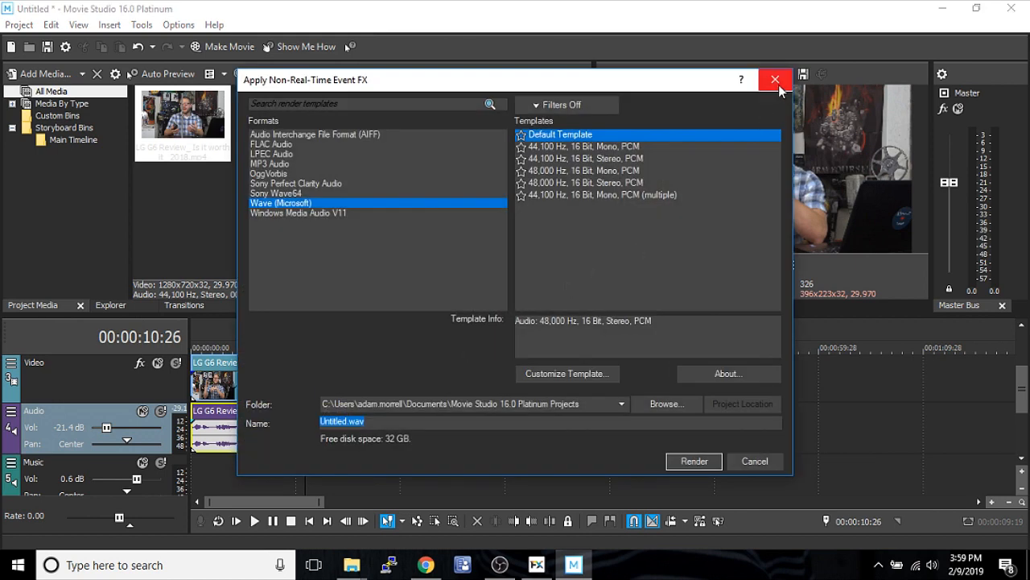
{"action": "left_click", "coordinate": [745, 462]}
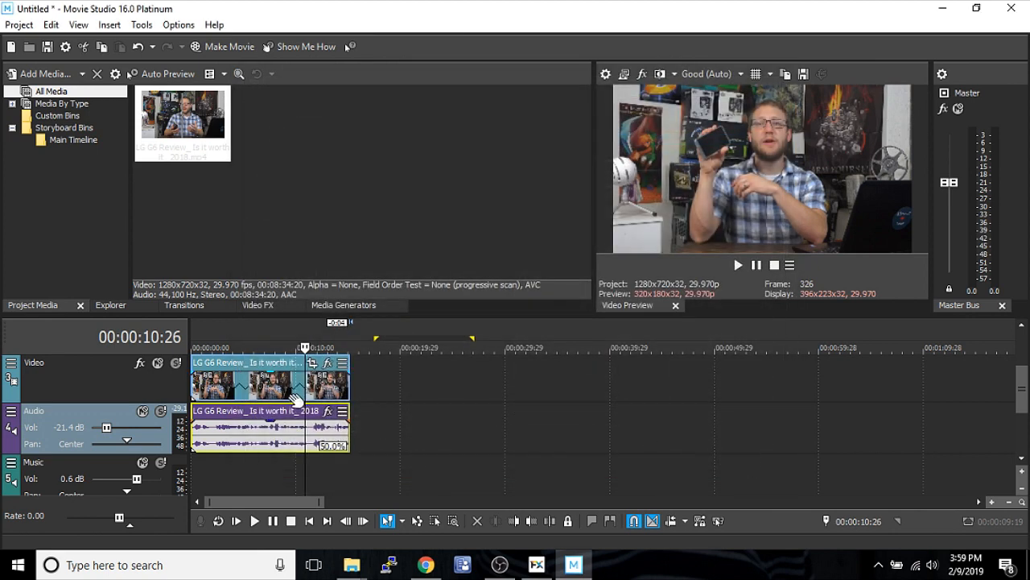
Step: Play the slowed clip from 00:00:07:04 to listen to its audio, and pause playback after about two seconds
{"action": "left_click", "coordinate": [266, 427]}
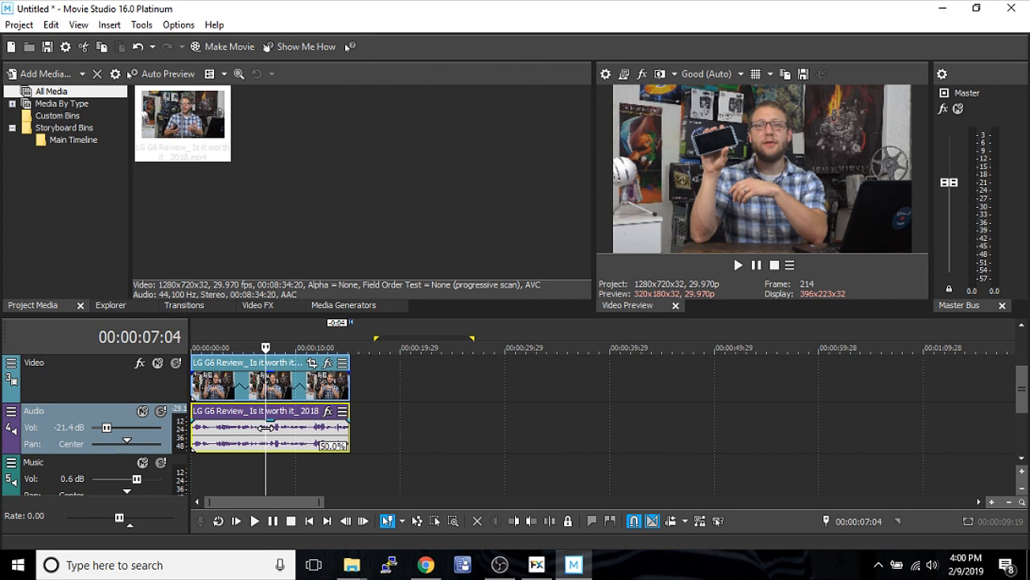
{"action": "left_click", "coordinate": [737, 264]}
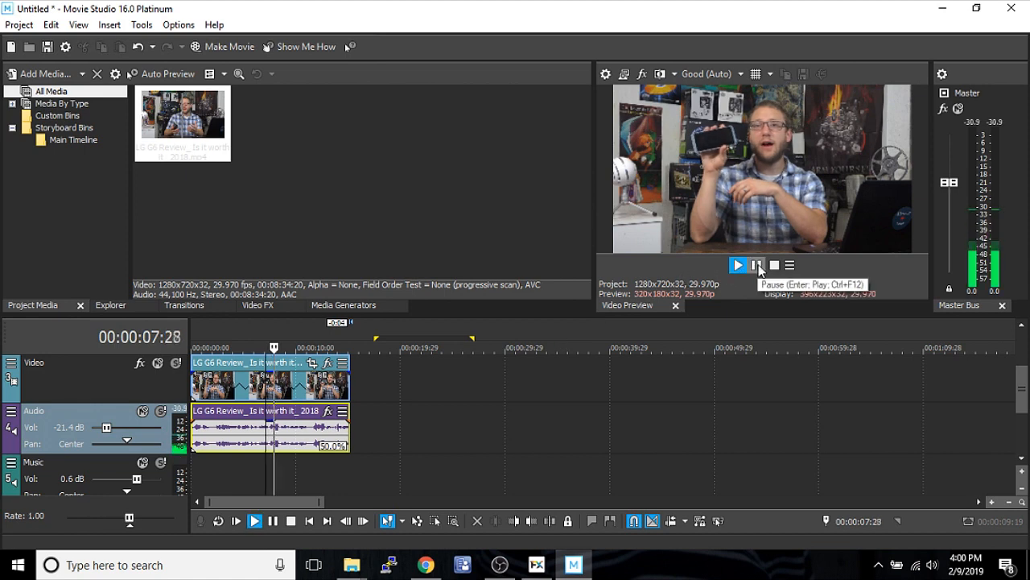
{"action": "left_click", "coordinate": [756, 266]}
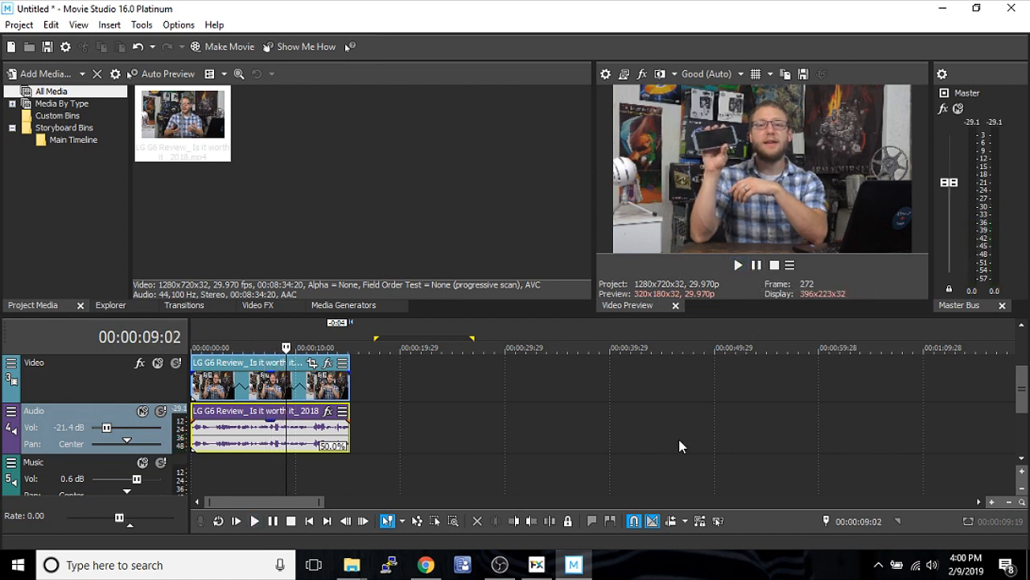